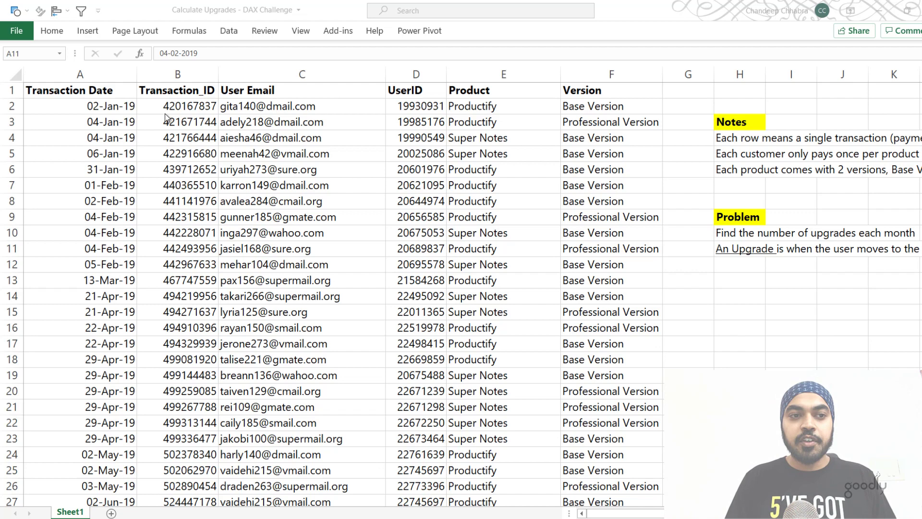
Inspect the Transaction_ID, User Email and UserID columns of the transaction spreadsheet
left_click(66, 67)
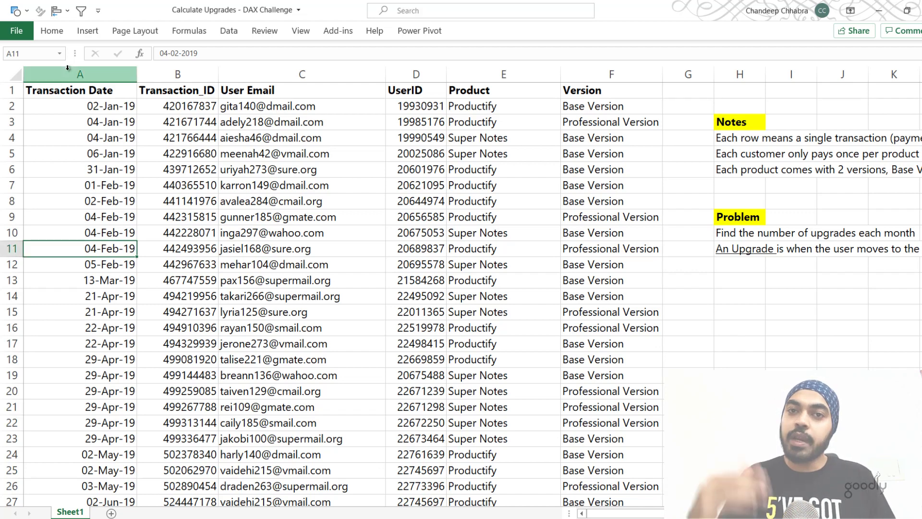
left_click(164, 79)
left_click(179, 173)
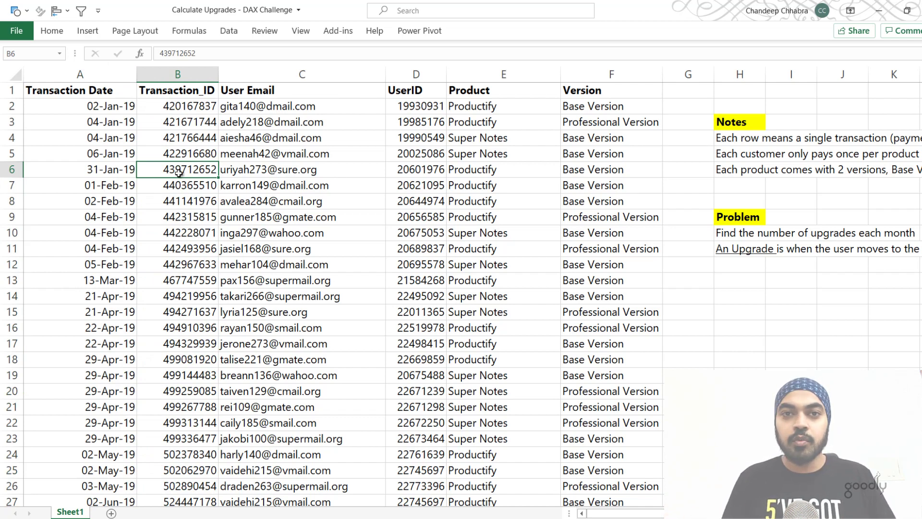
key("Right")
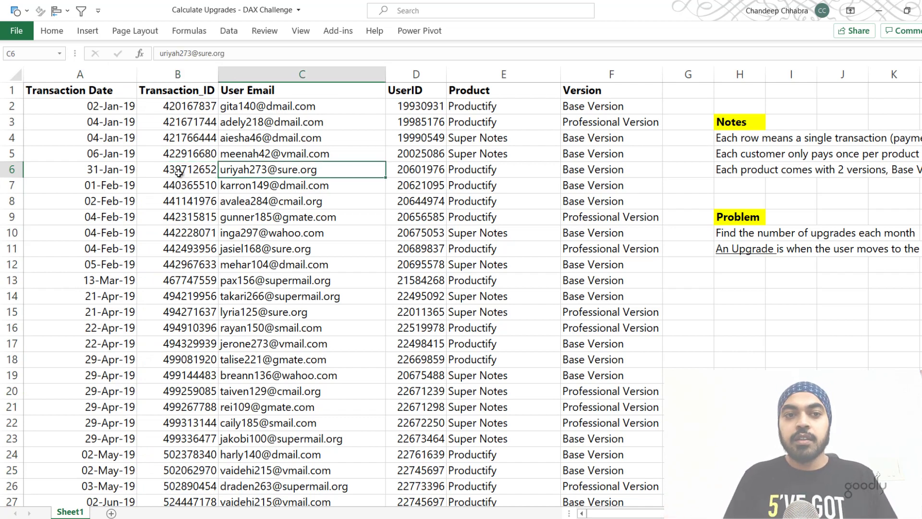
key("Up")
key("Up")
key("Up")
key("Up")
key("Right")
key("Down")
key("Down")
key("Down")
key("Down")
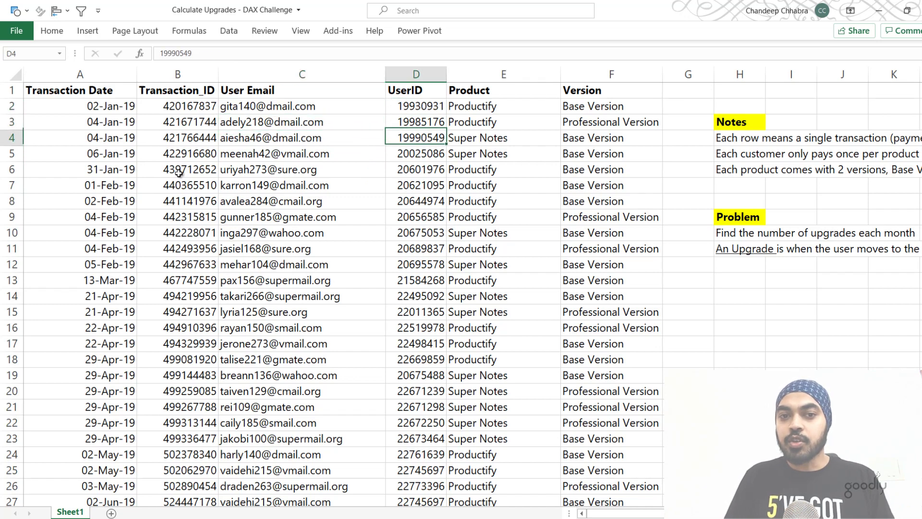
key("Up")
key("Up")
key("Up")
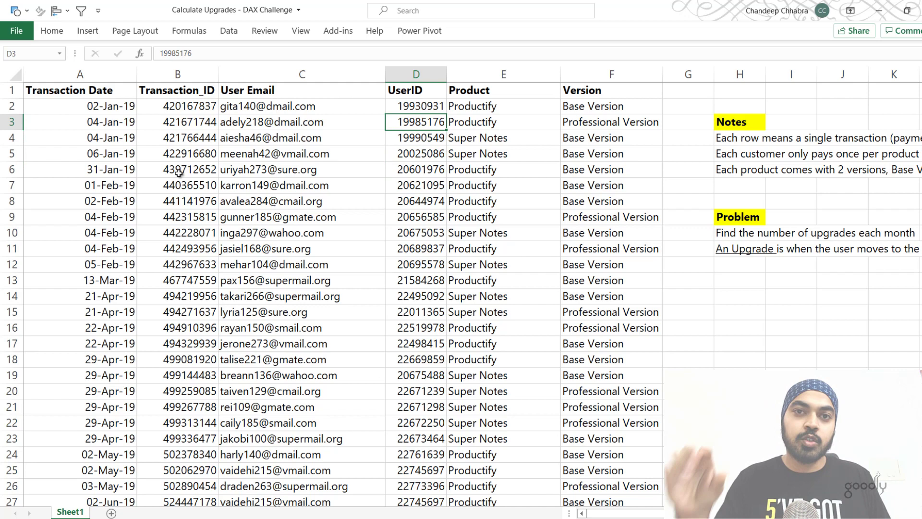
Check row 3's Product and Version values, then read the first notes, including once-per-month payment
key("Right")
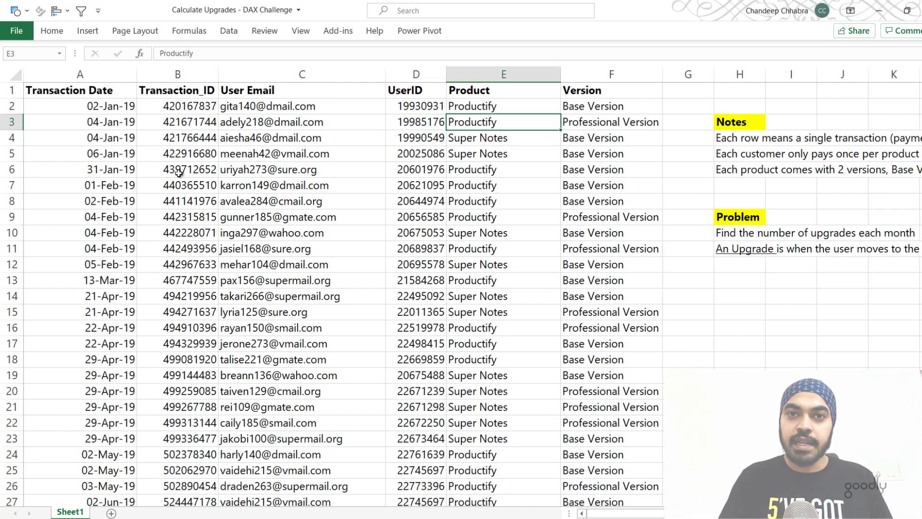
key("Right")
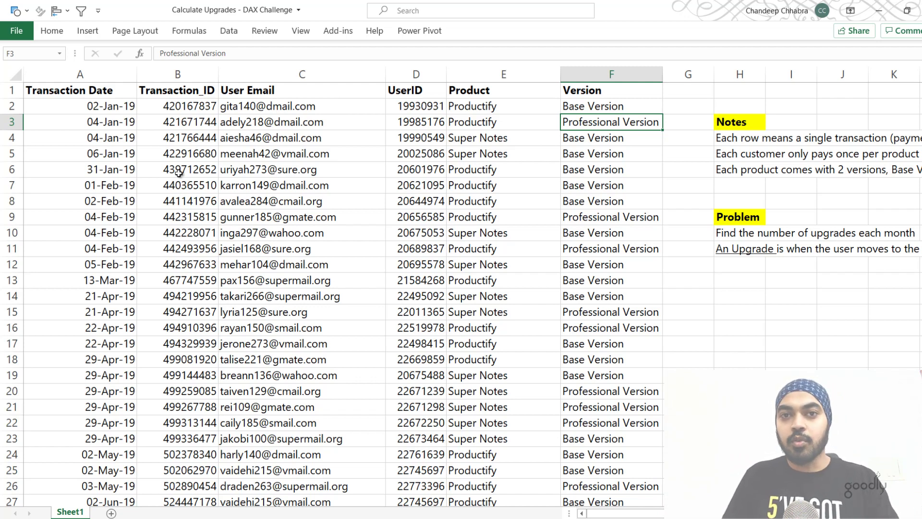
key("Right")
key("Right")
key("Right")
key("Right")
key("Right")
key("Right")
key("Right")
key("Right")
key("Right")
key("Right")
key("Right")
key("Right")
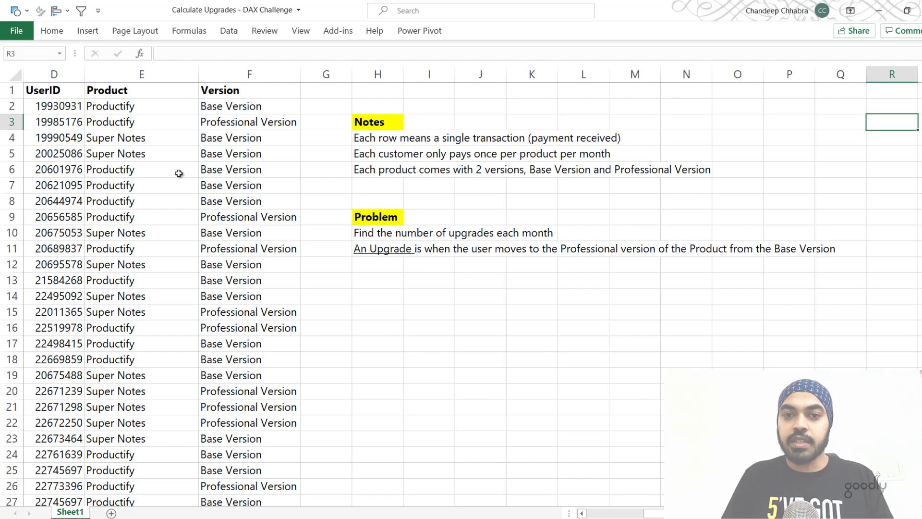
key("Left")
key("Left")
key("Left")
key("Left")
key("Left")
key("Left")
key("Left")
key("Left")
key("Down")
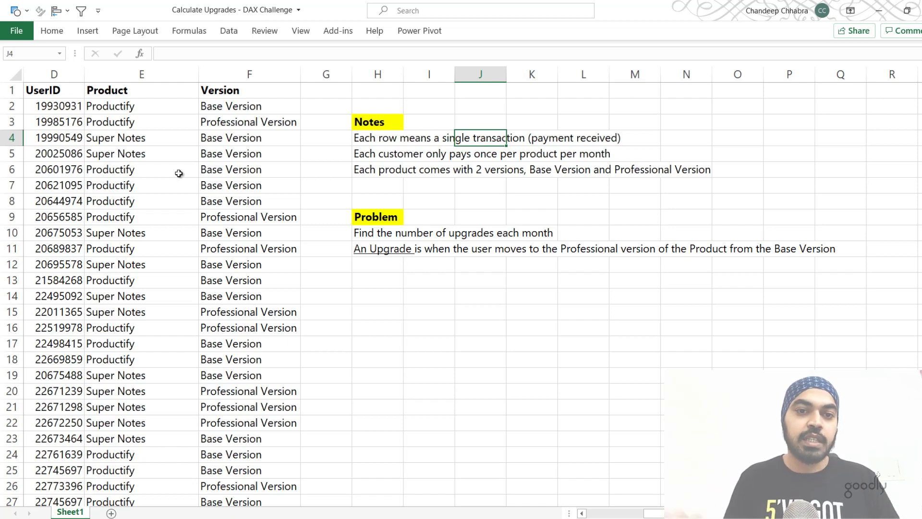
key("Left")
key("Left")
key("Down")
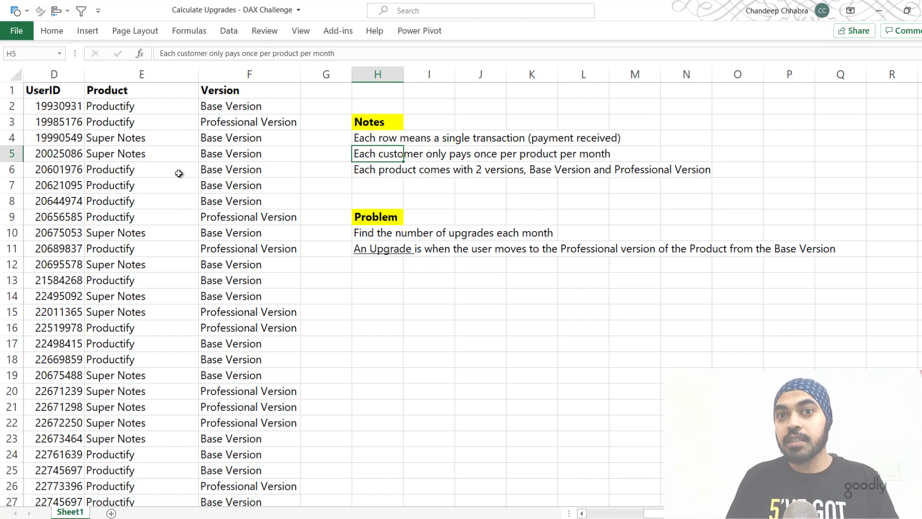
Read the two-versions note and upgrade definition, then bring up the Power BI upgrades-by-Month-Year table
key("Down")
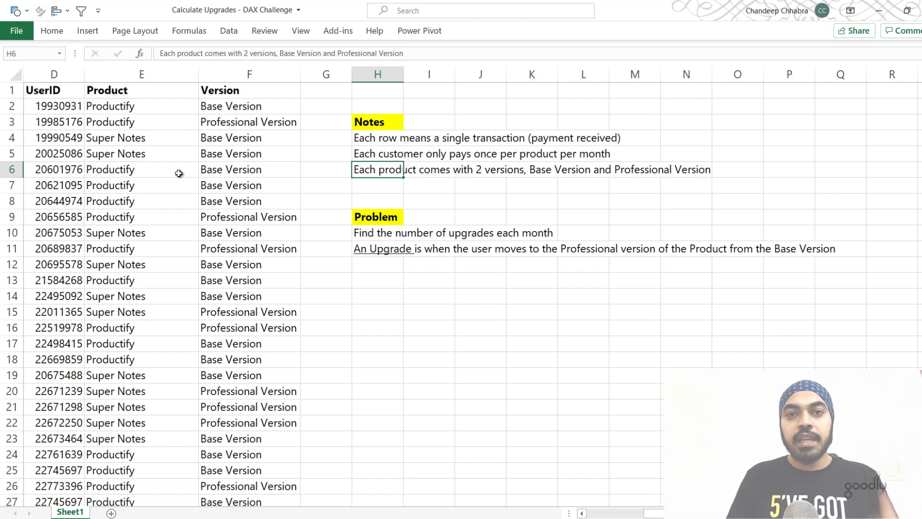
key("Down")
key("Down")
key("Down")
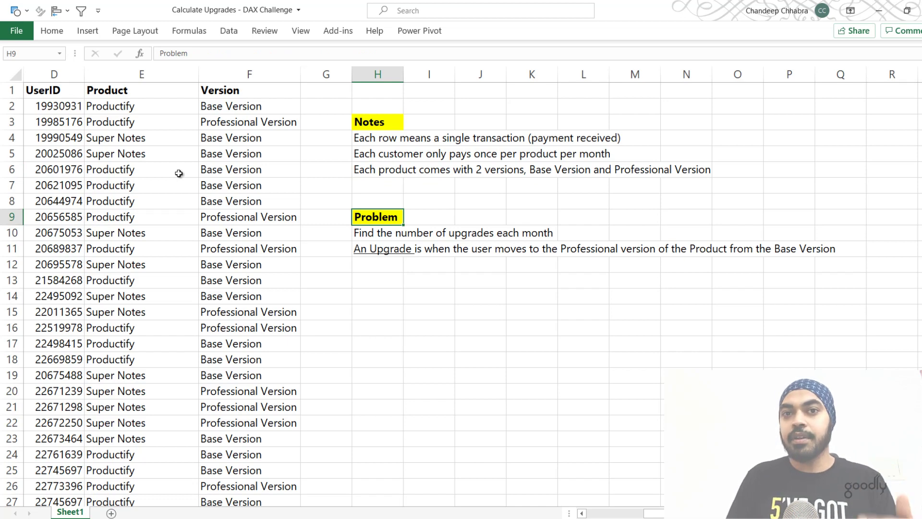
key("Down")
key("Down")
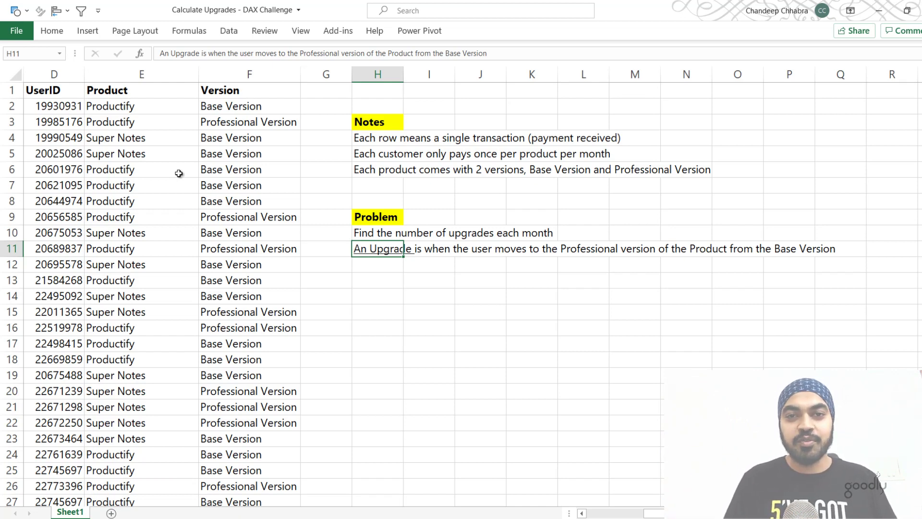
key("alt+Tab")
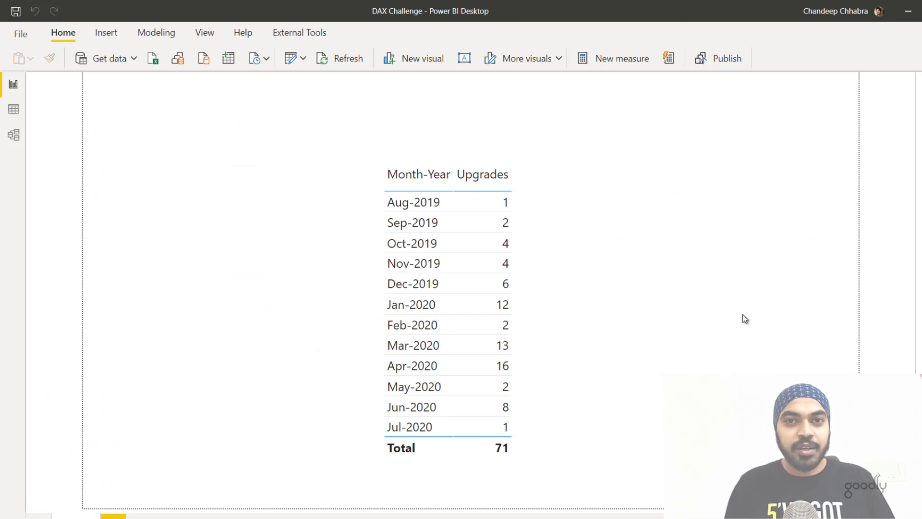